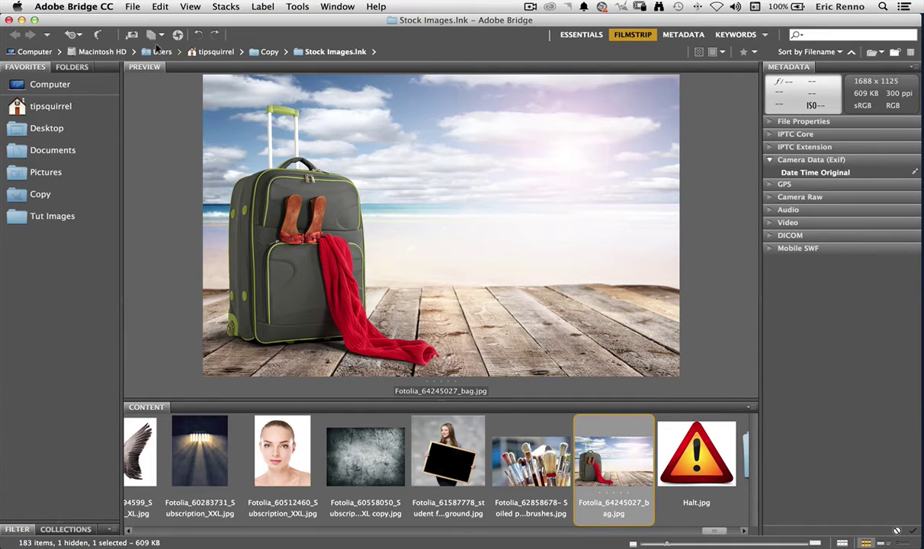
click(133, 7)
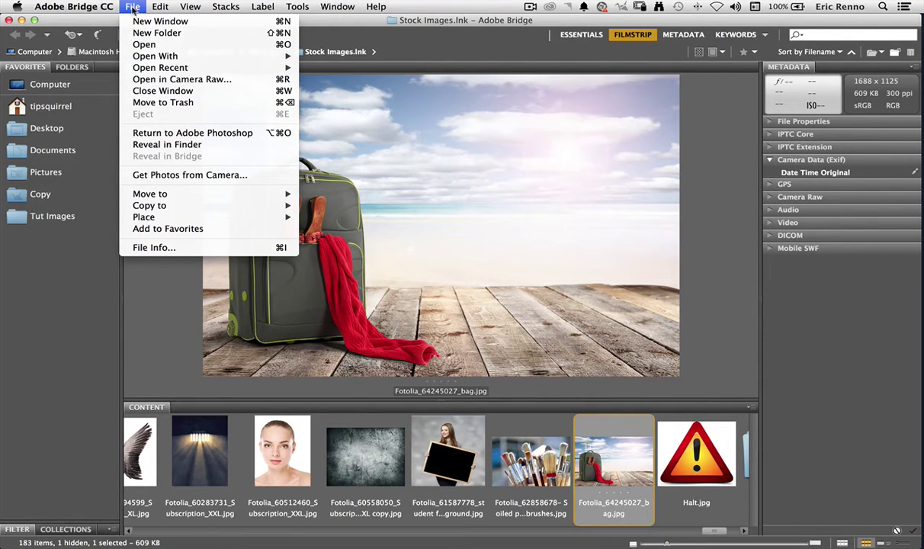
mouse_move(90, 11)
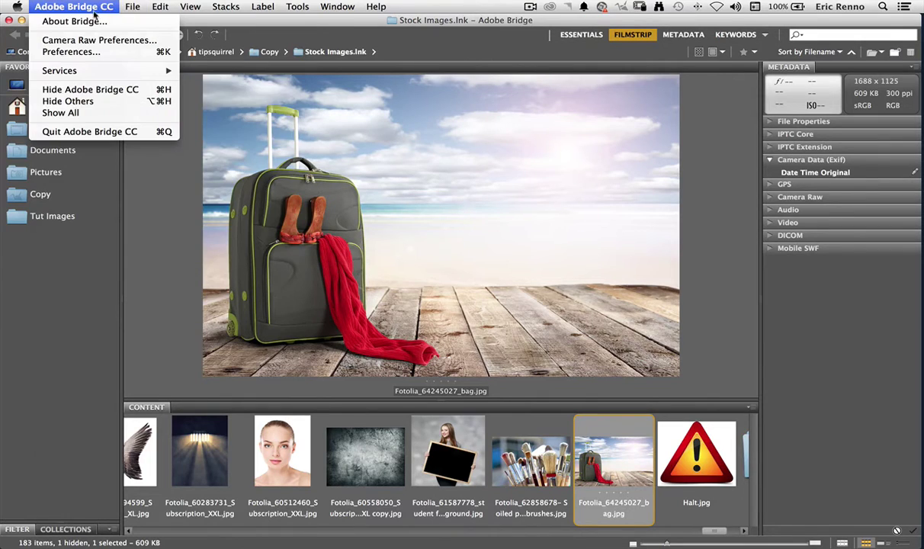
click(128, 41)
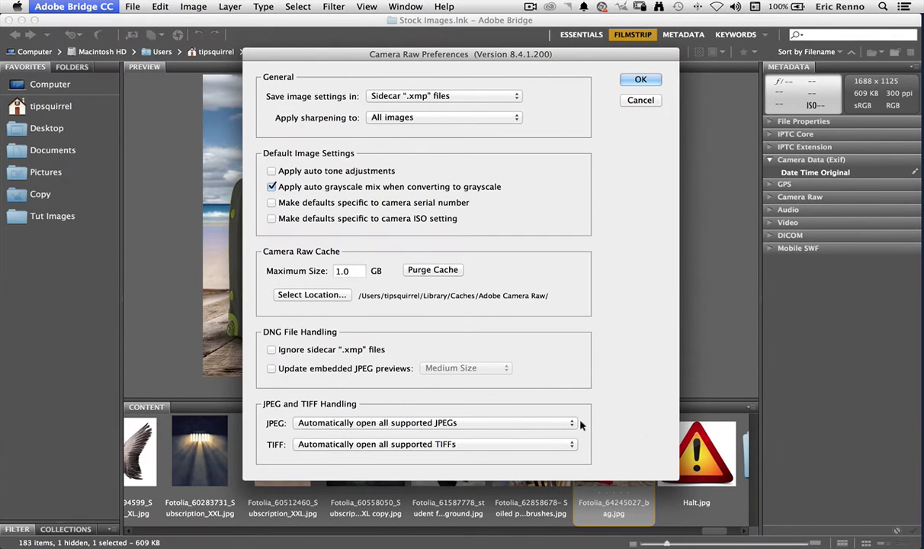
click(568, 423)
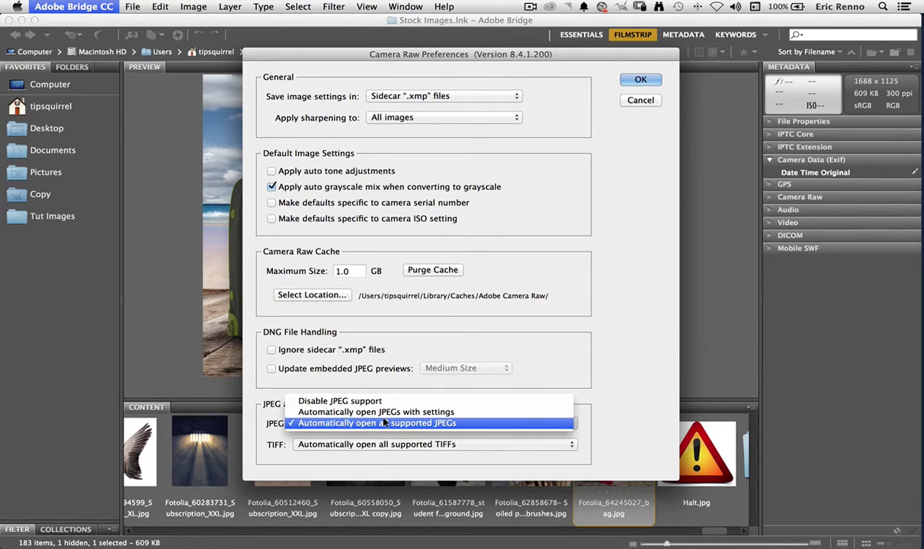
click(588, 280)
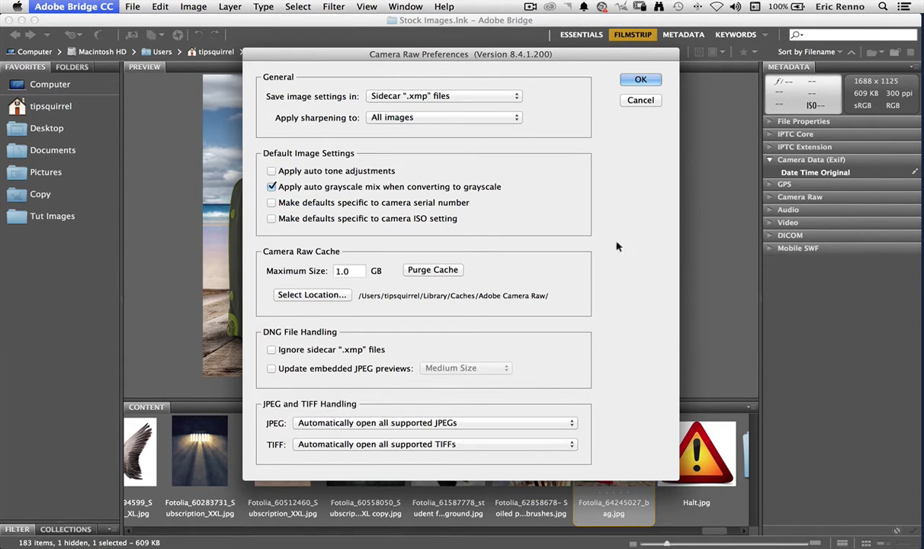
click(640, 79)
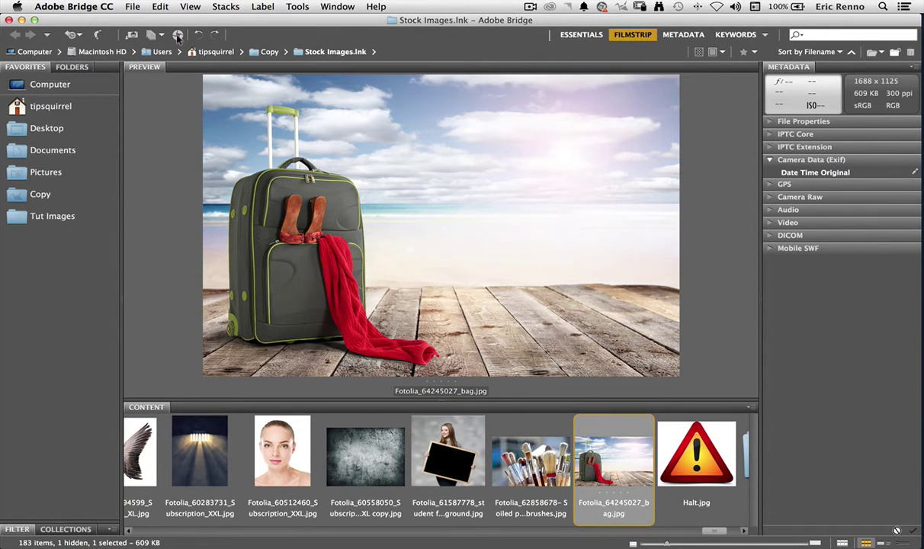
Step: Open the bag photo in Camera Raw, set Clarity +99, Contrast +97, Highlights/Whites −100, Shadows +100, Blacks +99, and compare
click(177, 35)
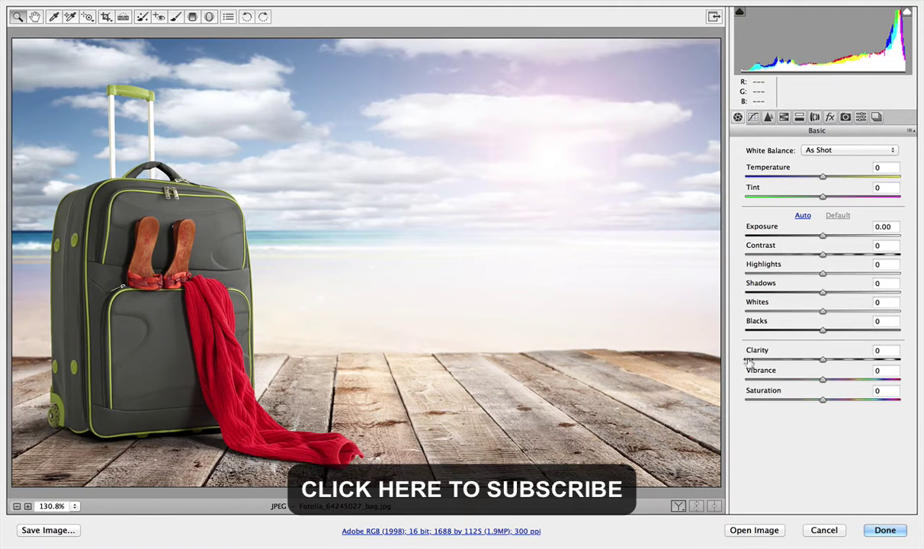
drag(752, 349, 841, 347)
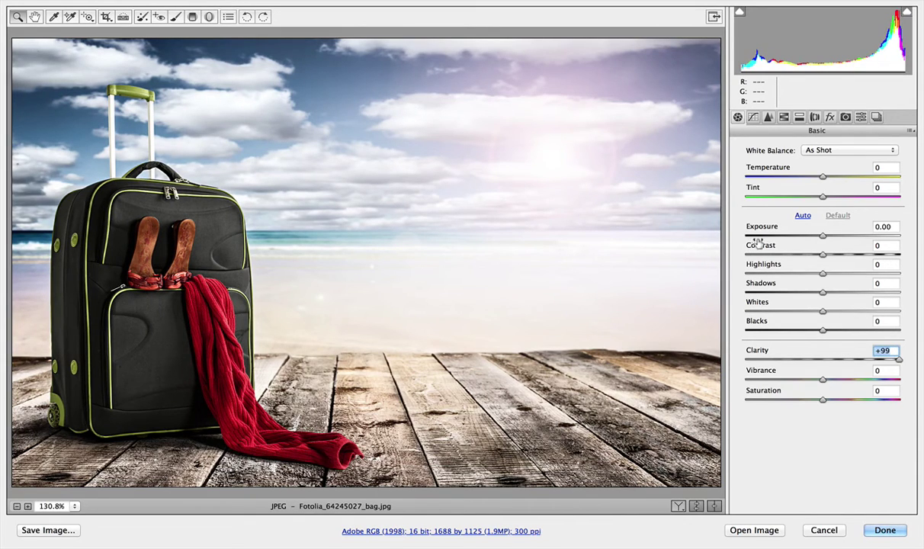
drag(760, 244, 842, 244)
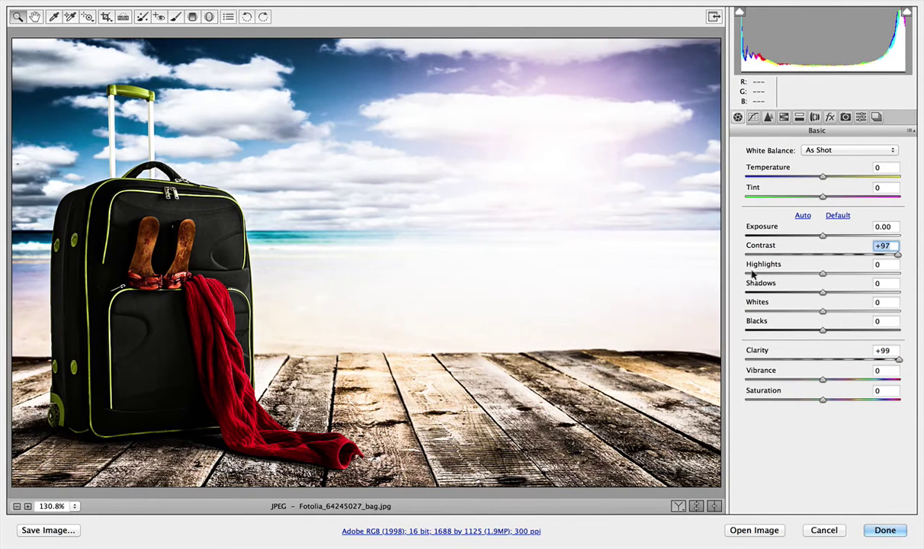
drag(751, 263, 670, 268)
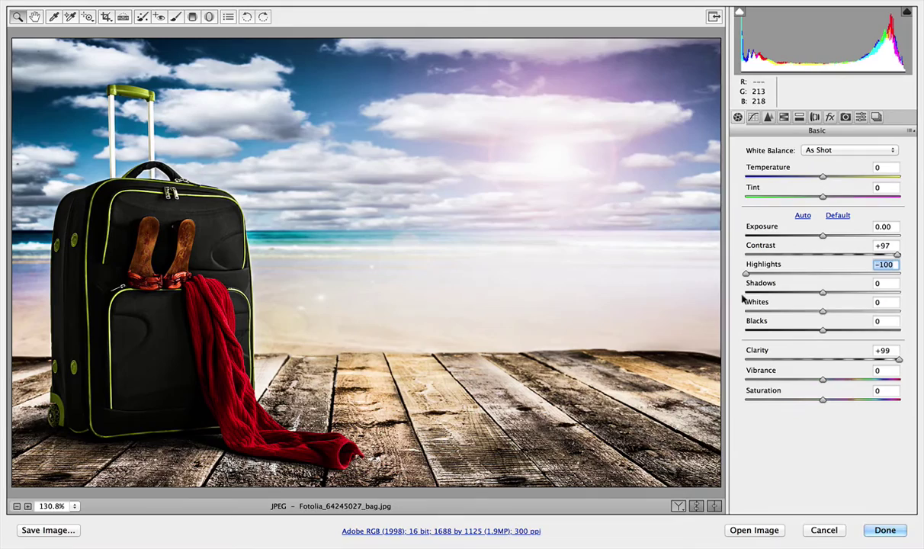
drag(748, 301, 650, 290)
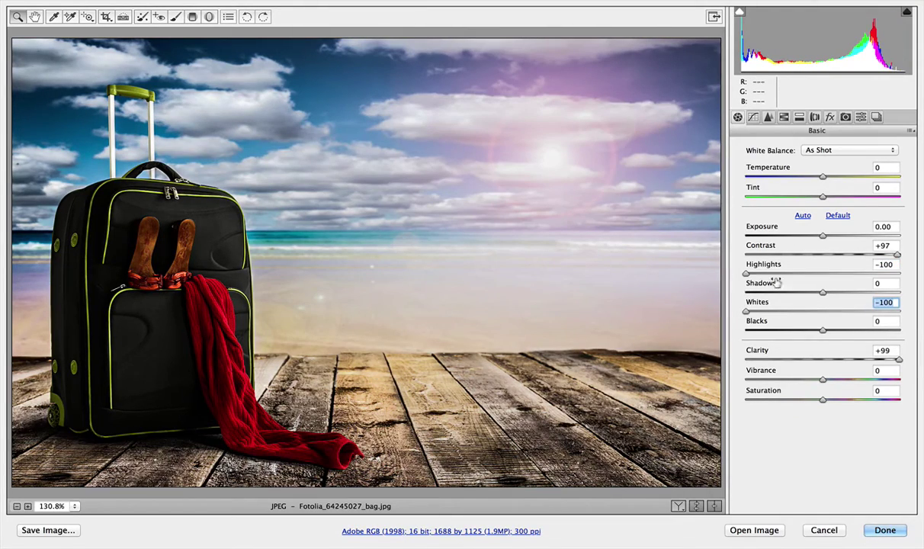
drag(745, 284, 835, 282)
drag(766, 324, 841, 316)
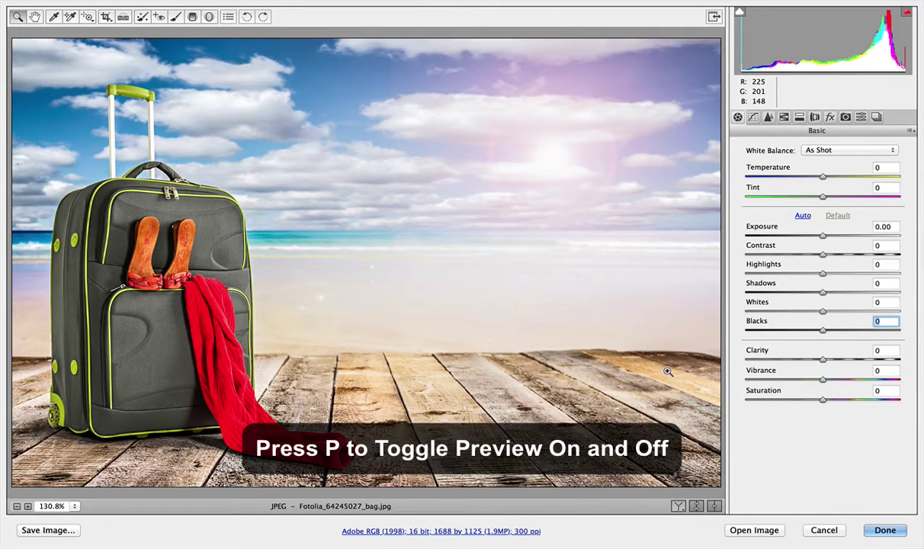
key(p)
key(p)
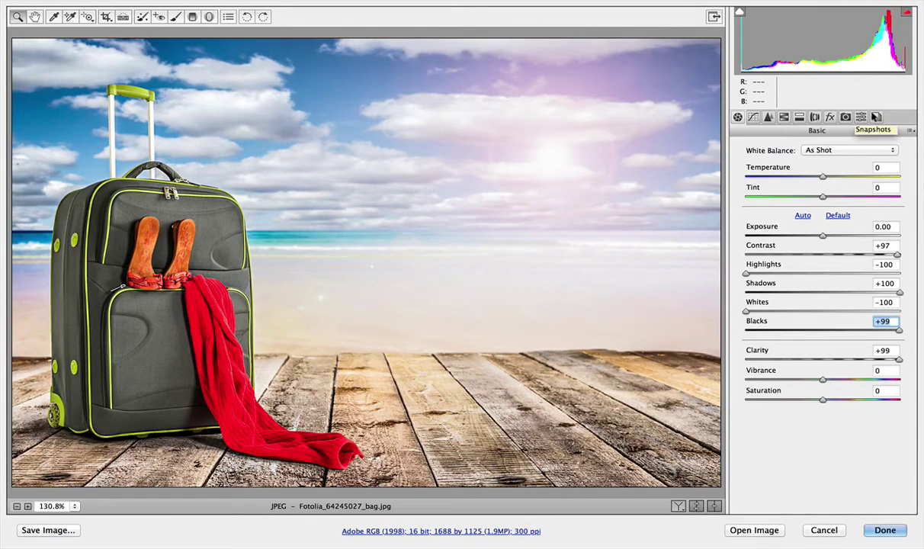
Step: Save the current settings as a snapshot named 'High Contrast'
click(875, 117)
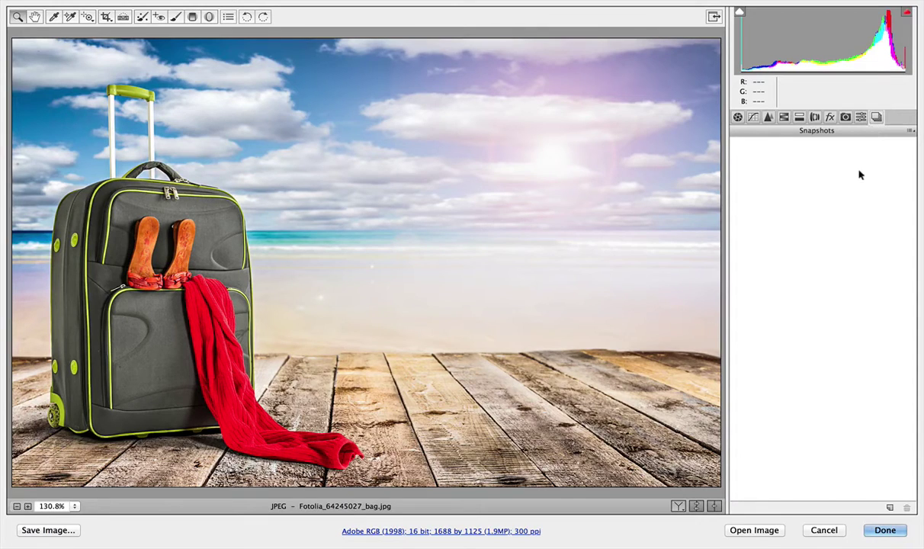
click(889, 506)
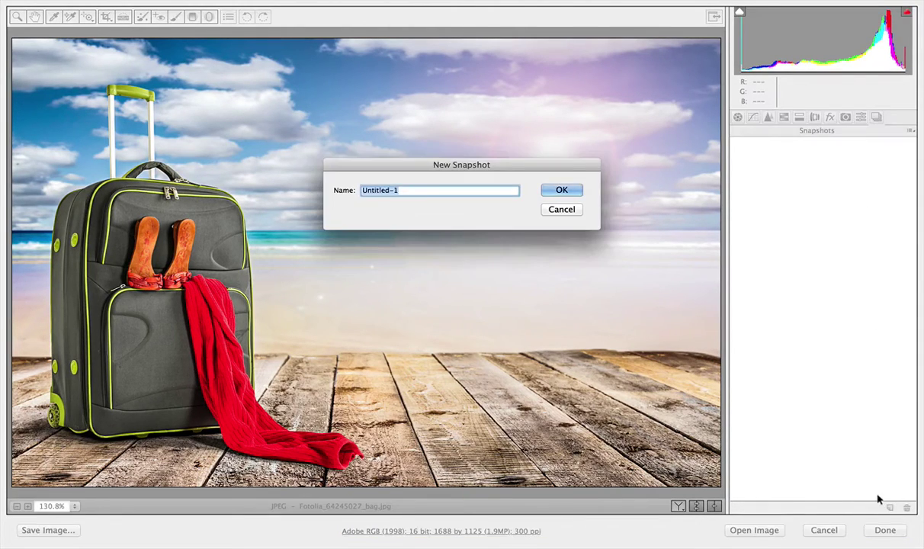
text(High Contrast)
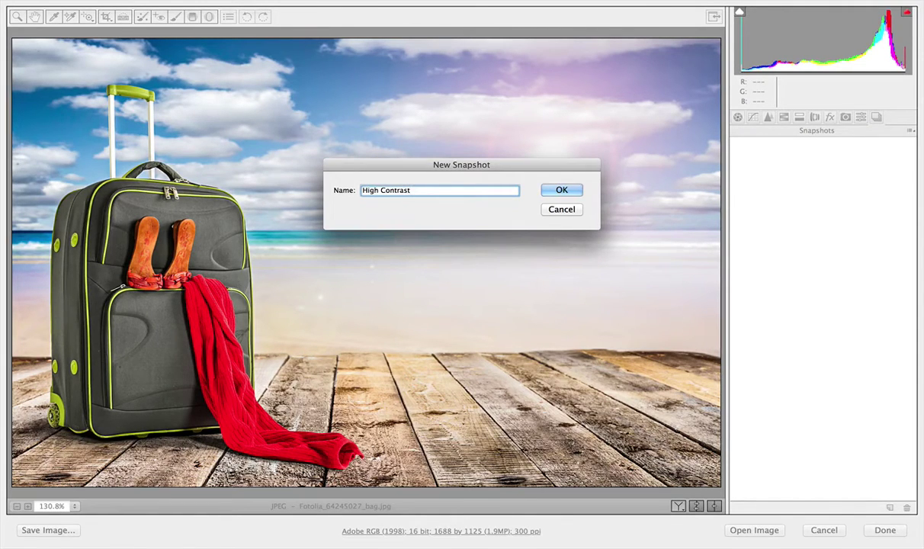
click(562, 190)
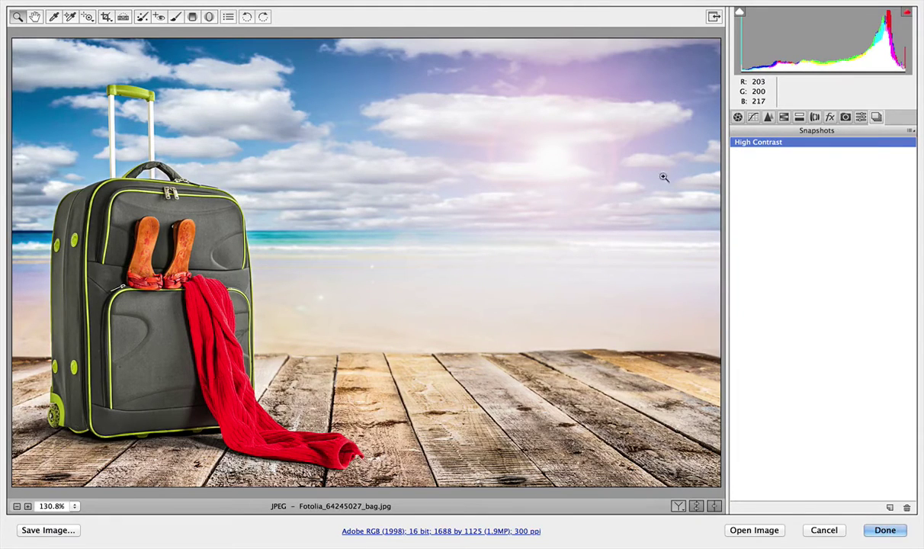
Step: Set Clarity to +32, Temperature to +16, and the post-crop vignette amount to −38
click(737, 116)
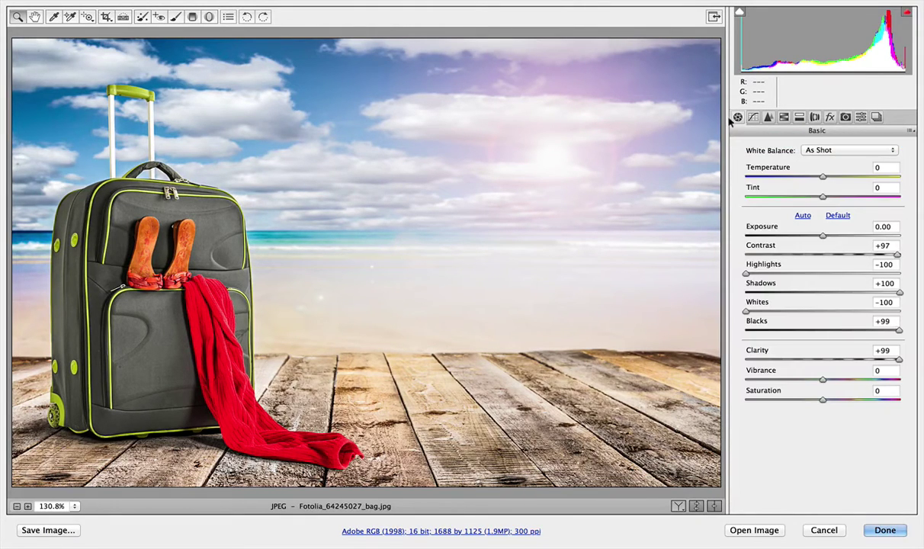
click(845, 357)
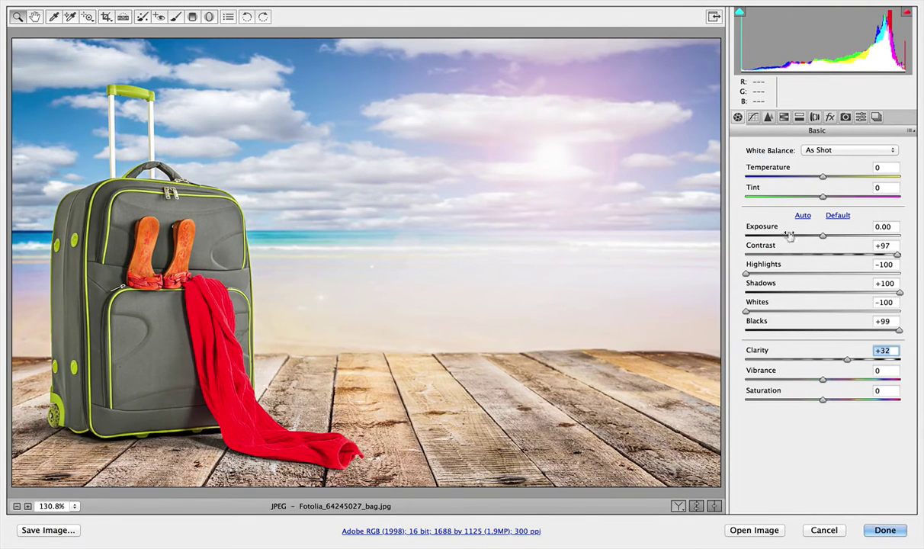
click(766, 166)
drag(766, 165, 778, 167)
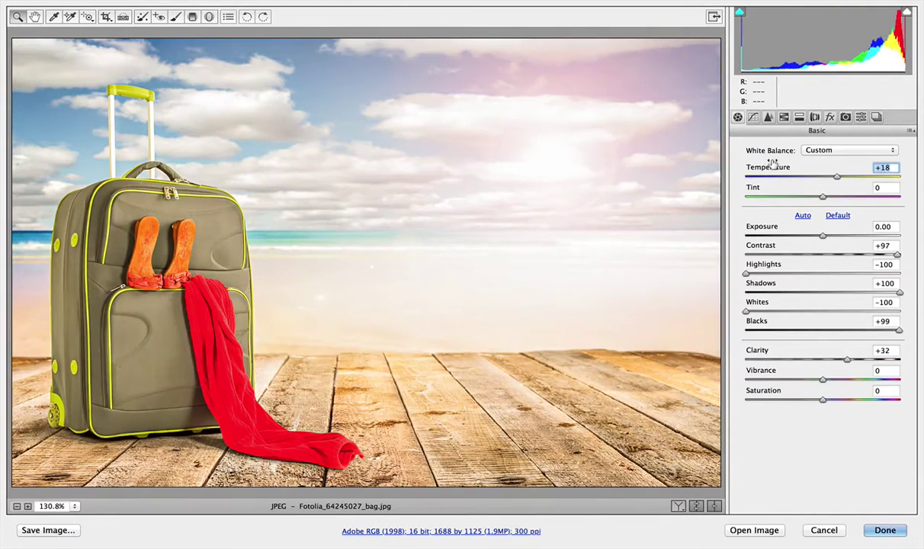
click(828, 118)
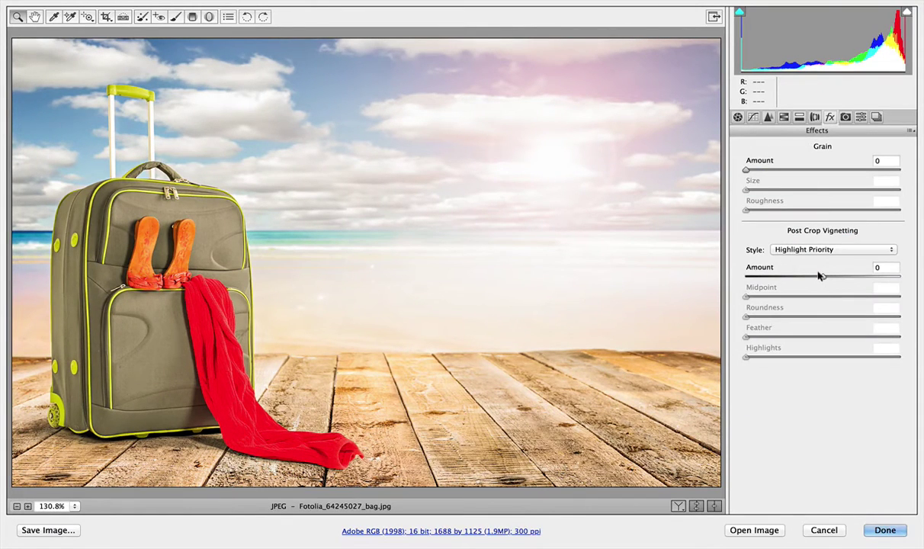
drag(821, 276, 792, 272)
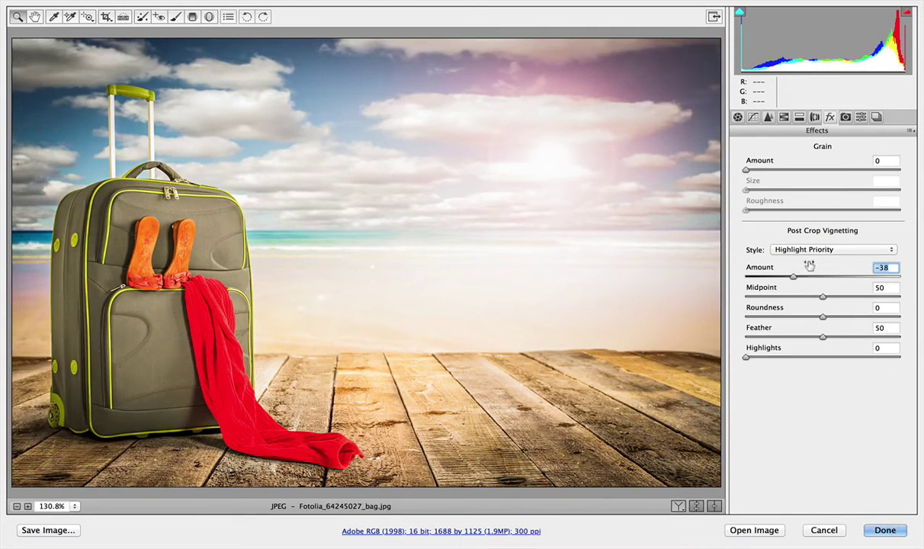
Step: Save the current look as a snapshot named 'Dreamy'
click(876, 117)
click(890, 507)
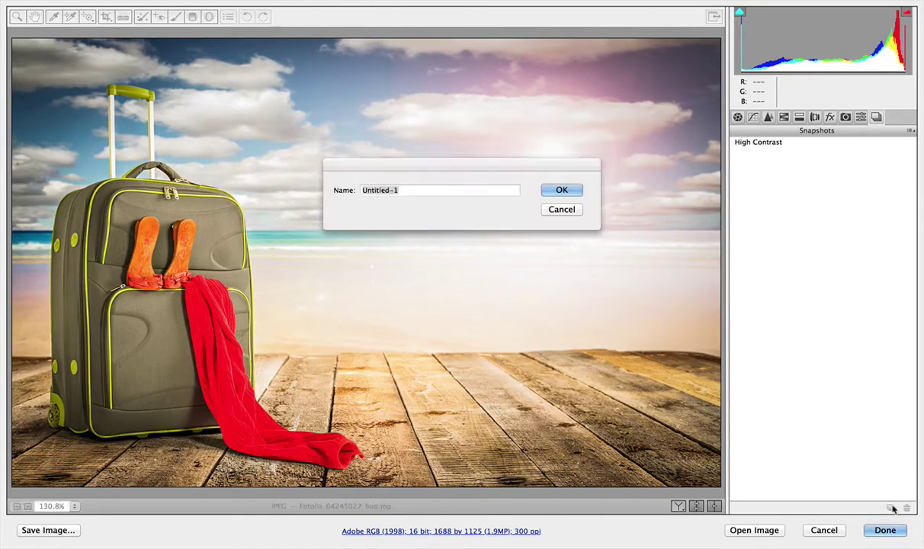
text(Dreamy)
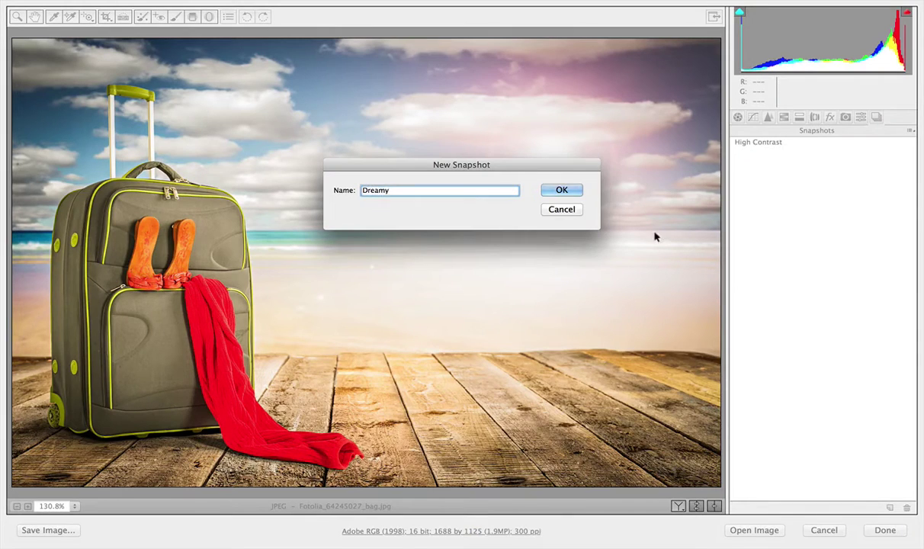
click(562, 191)
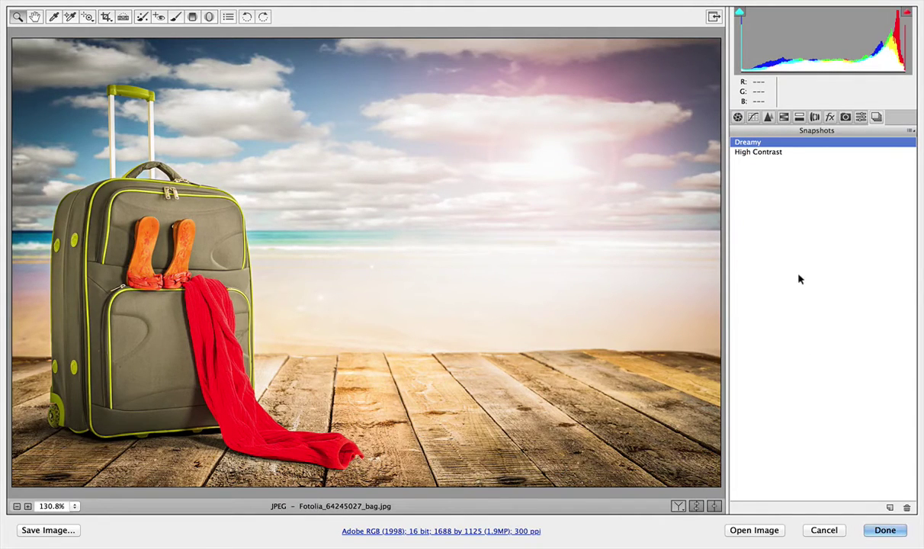
Step: Compare the High Contrast and Dreamy snapshots, then finish with High Contrast applied
click(745, 152)
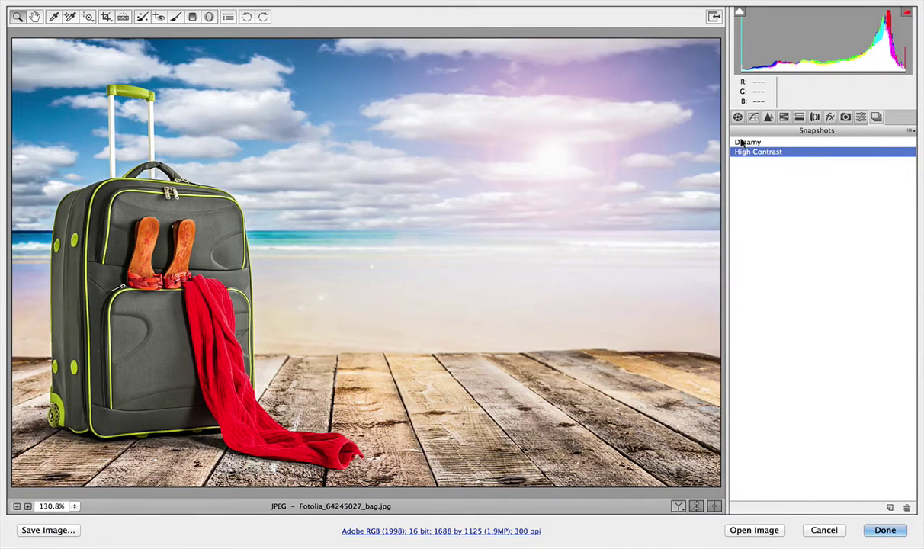
click(741, 143)
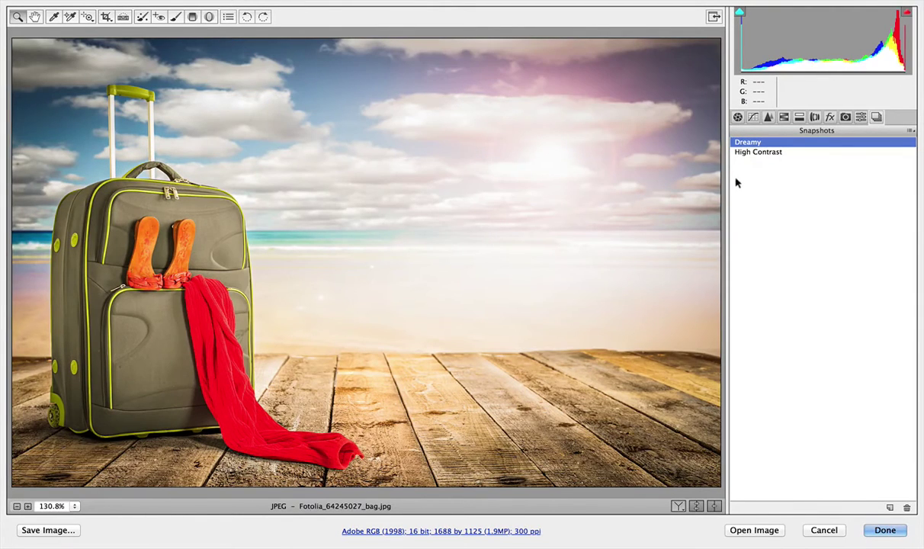
click(740, 151)
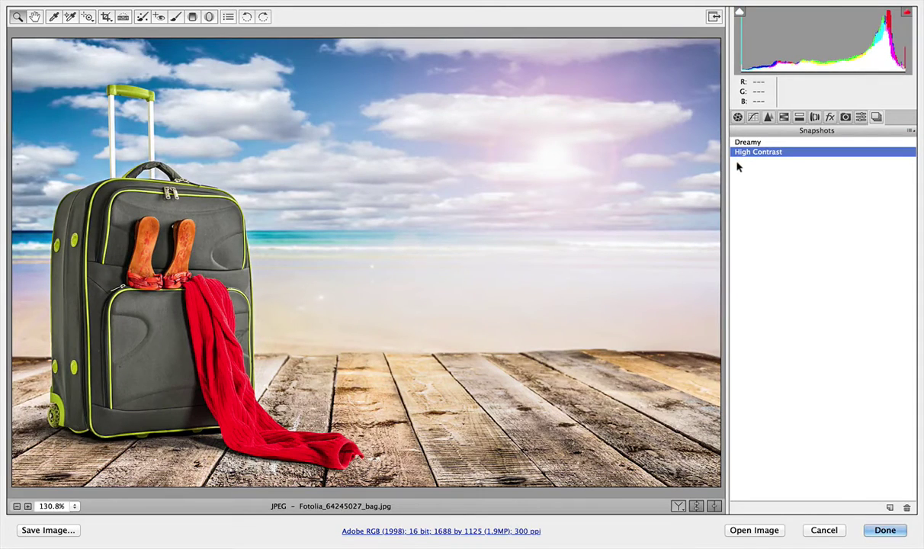
click(884, 530)
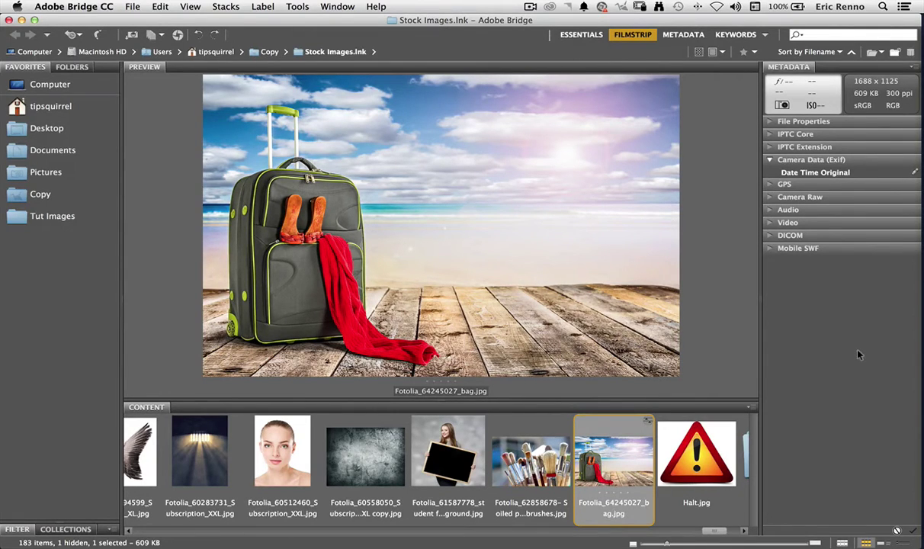
Step: Apply the Dreamy snapshot to the bag photo in Camera Raw and return to Bridge
click(175, 34)
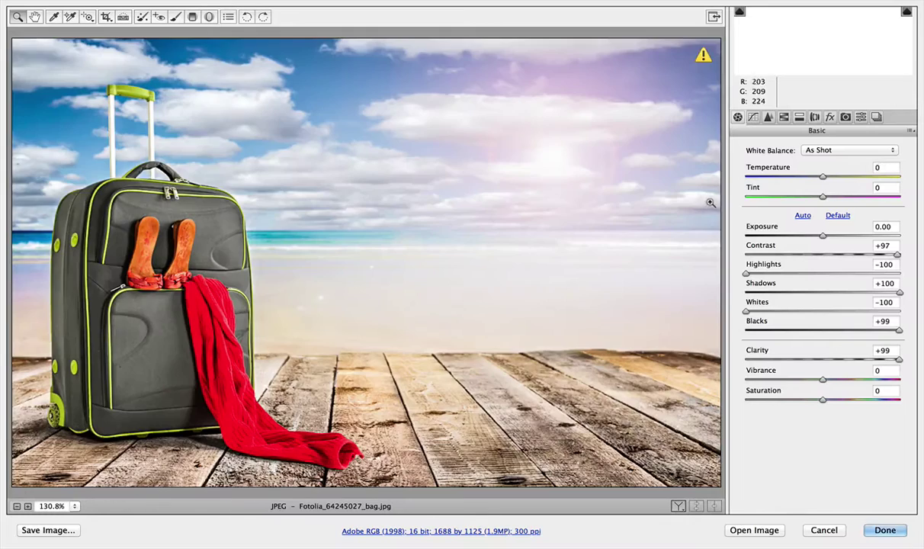
click(876, 116)
click(747, 141)
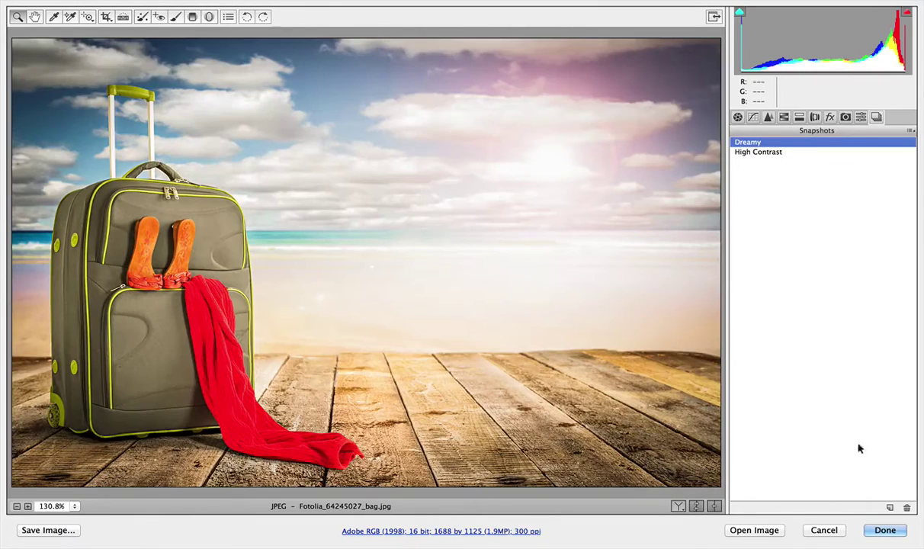
click(884, 529)
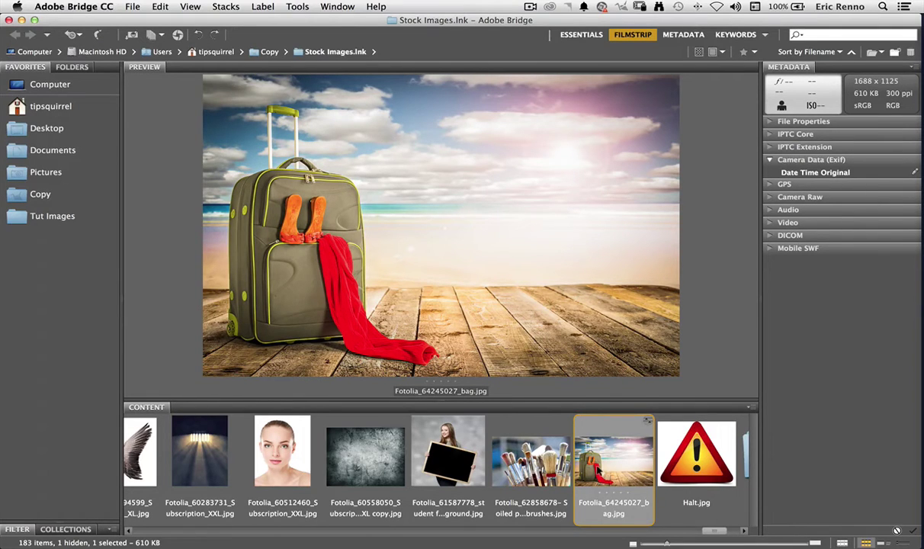
Step: Reopen the bag photo in Camera Raw and reset it to Camera Raw Defaults
click(174, 34)
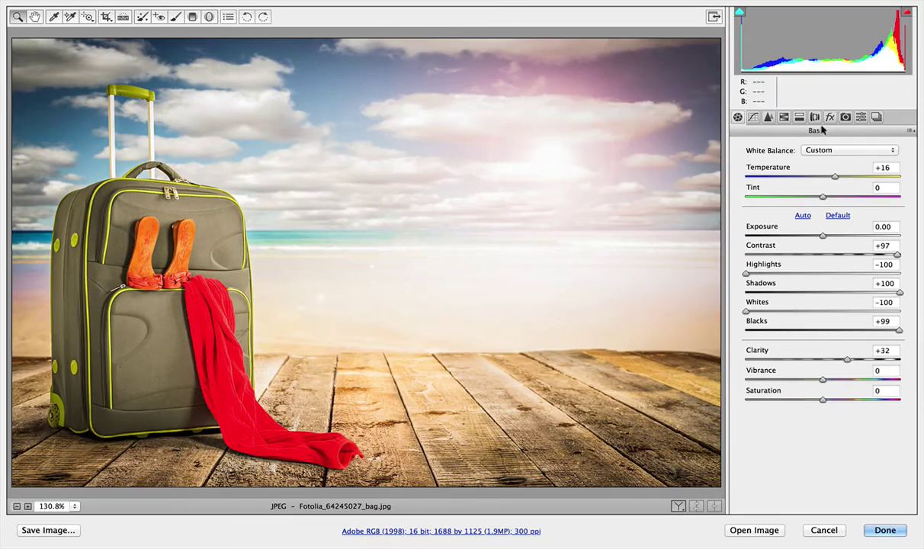
click(912, 132)
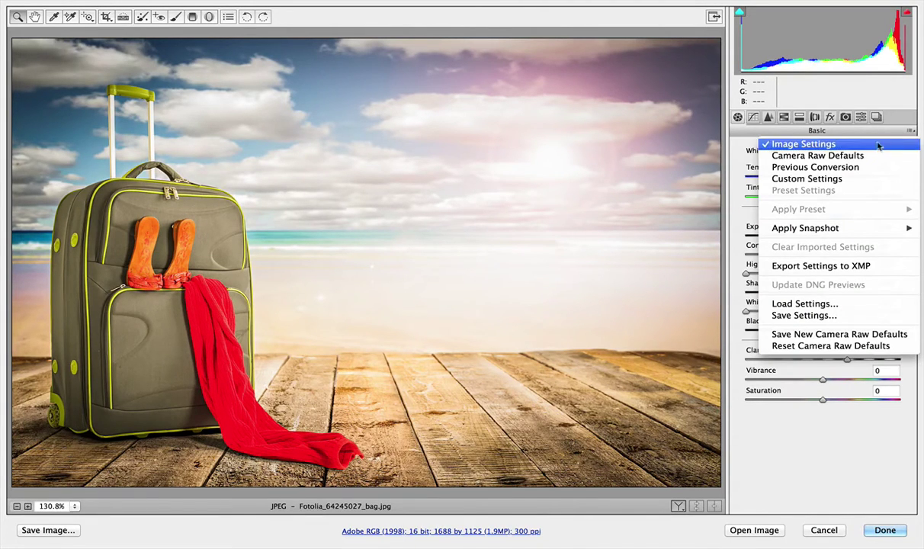
click(812, 157)
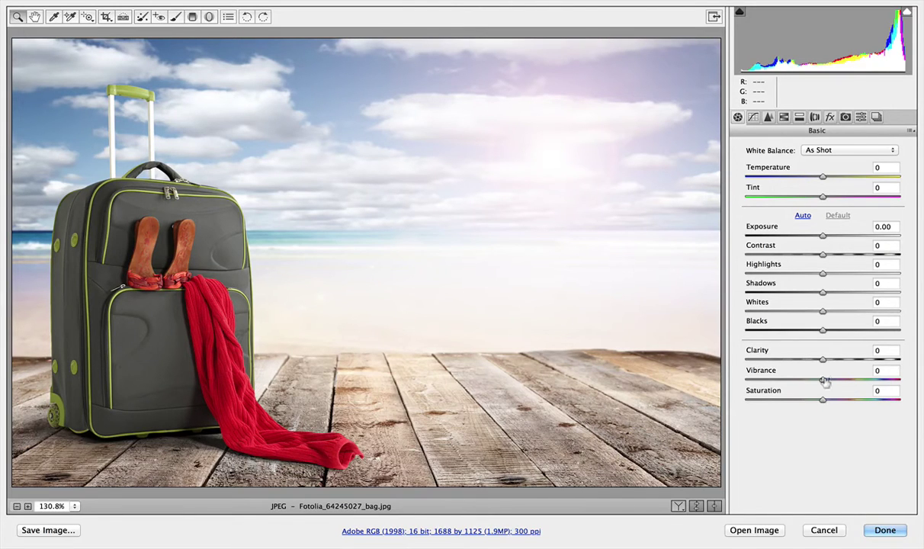
Step: Scrub the Basic sliders to Exposure +0.10, Contrast +94, Clarity +92, Blacks +94, Shadows +93, Highlights −100, Whites −99, Vibrance −25
click(752, 226)
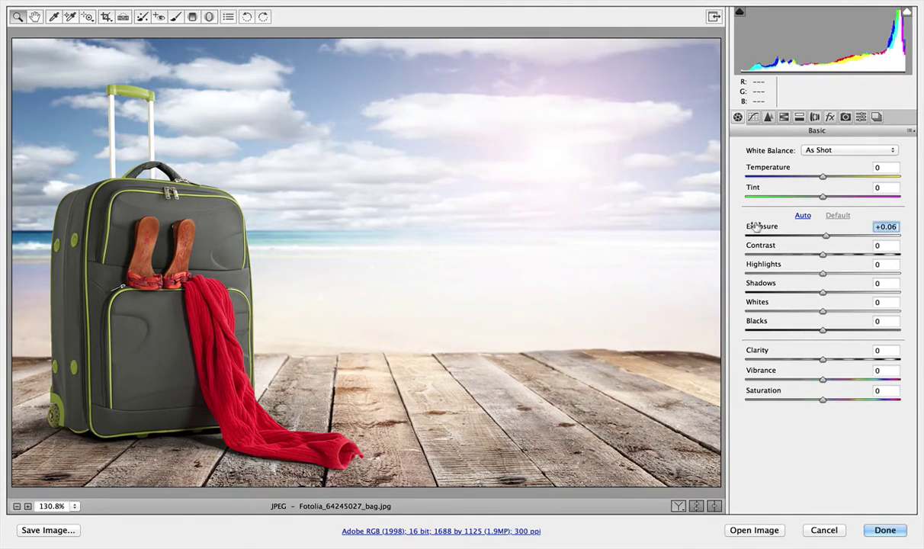
drag(753, 226, 839, 245)
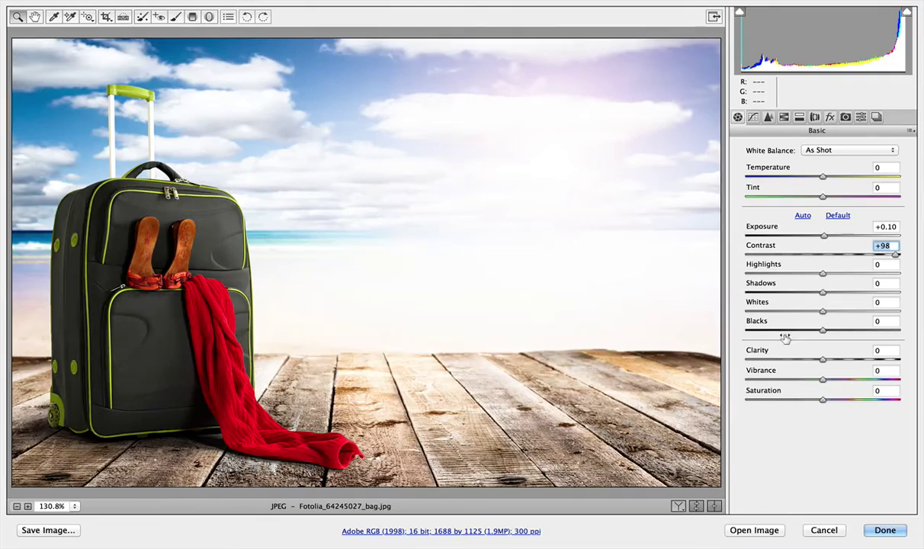
drag(755, 350, 847, 344)
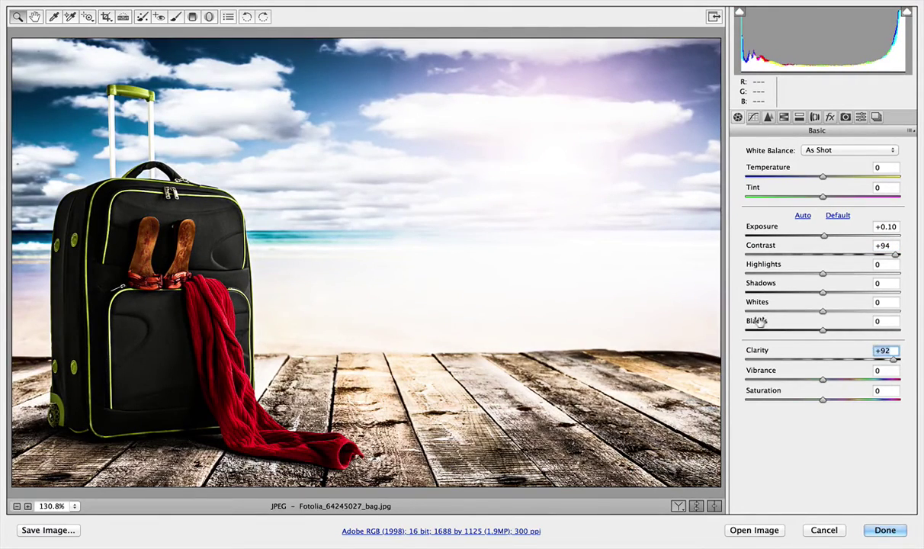
drag(754, 320, 840, 320)
click(755, 283)
drag(823, 276, 671, 268)
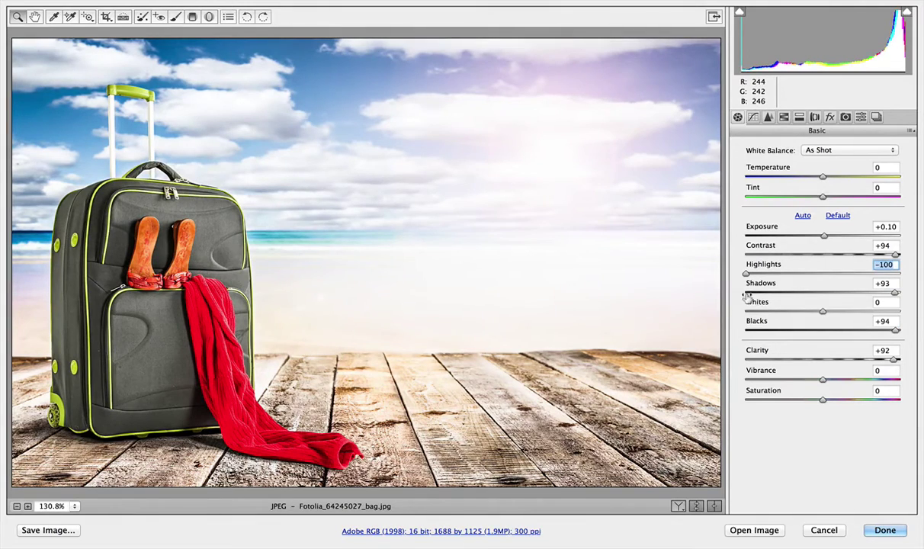
drag(755, 302, 639, 286)
drag(755, 369, 732, 370)
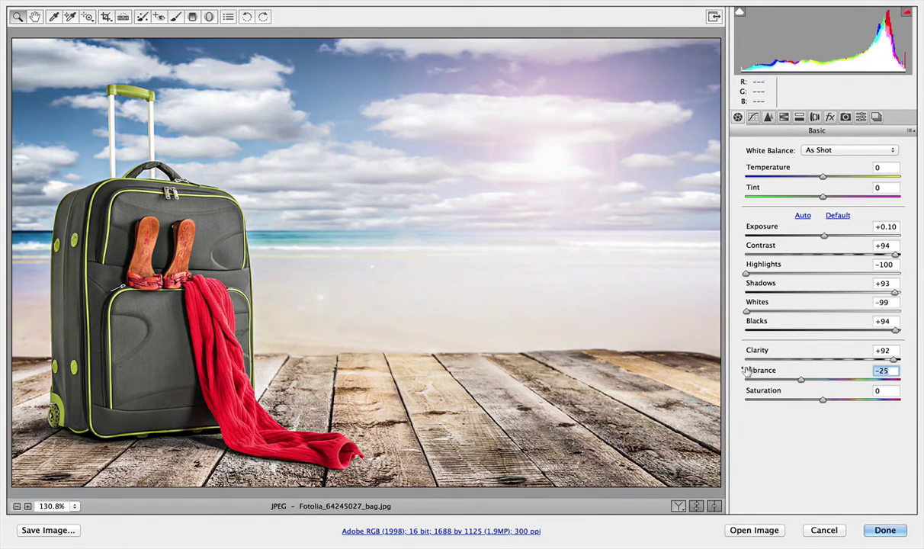
Step: Set the Effects panel's Post Crop Vignetting Amount to −34 with Highlight Priority
click(813, 116)
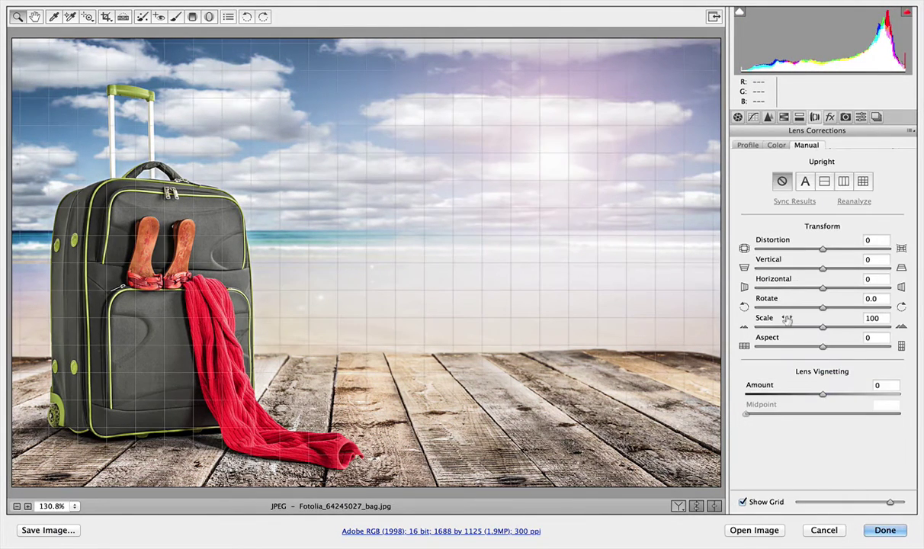
click(829, 116)
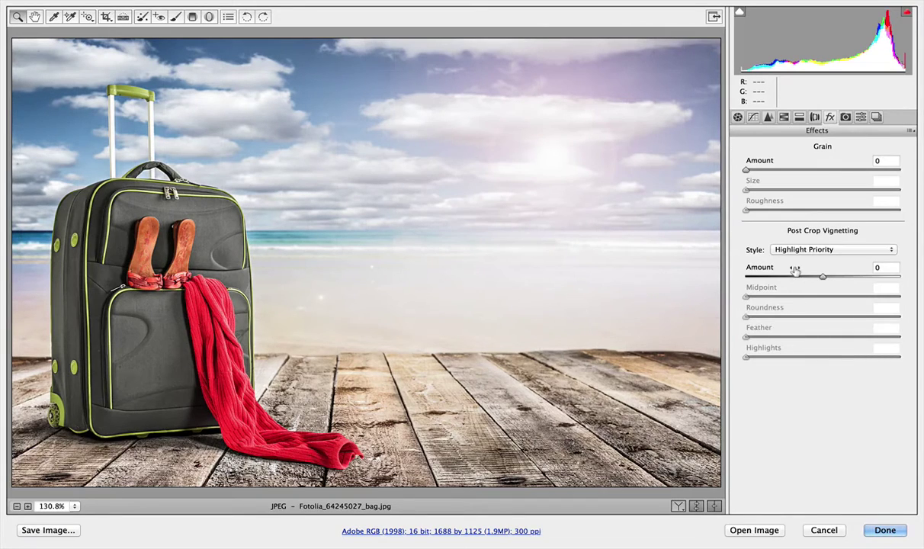
drag(793, 267, 791, 278)
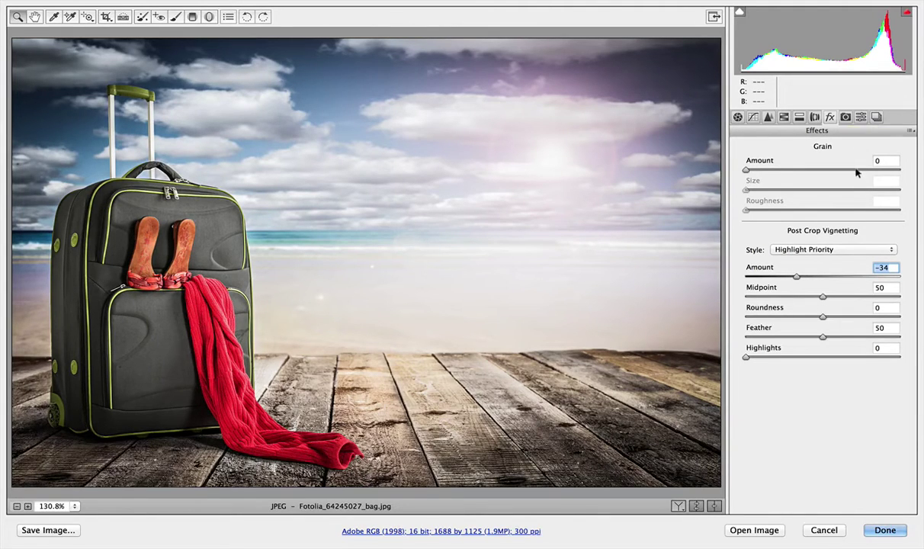
Step: Create a new preset named 'High Contrast + Vignette' with its Subset set to All Settings
click(860, 118)
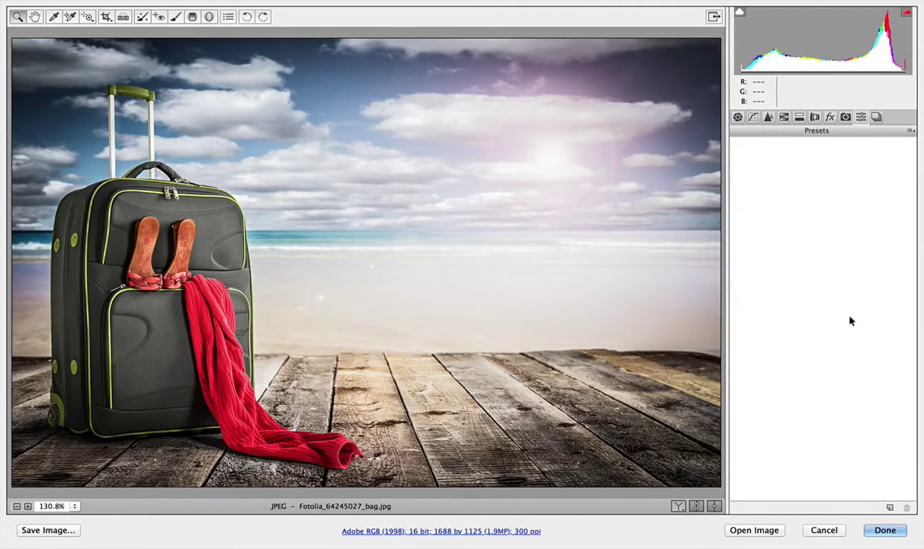
click(888, 507)
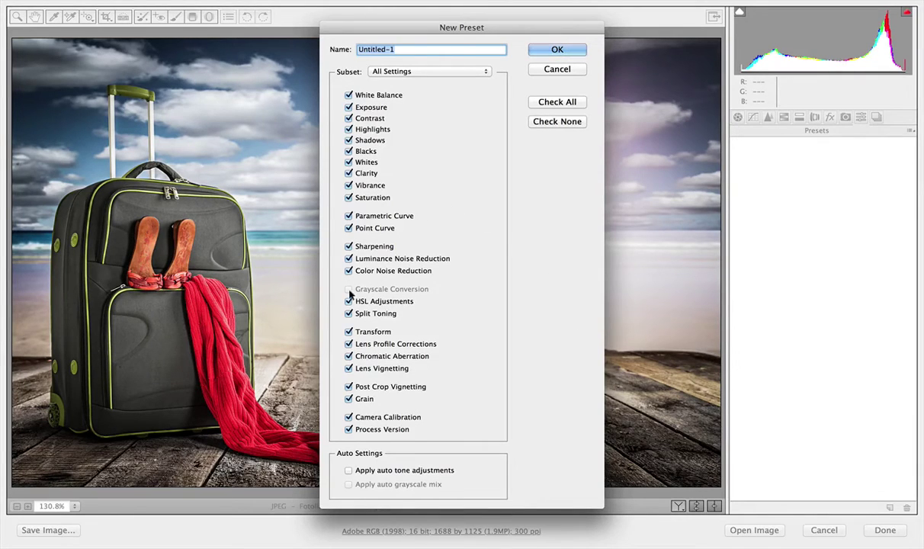
click(477, 71)
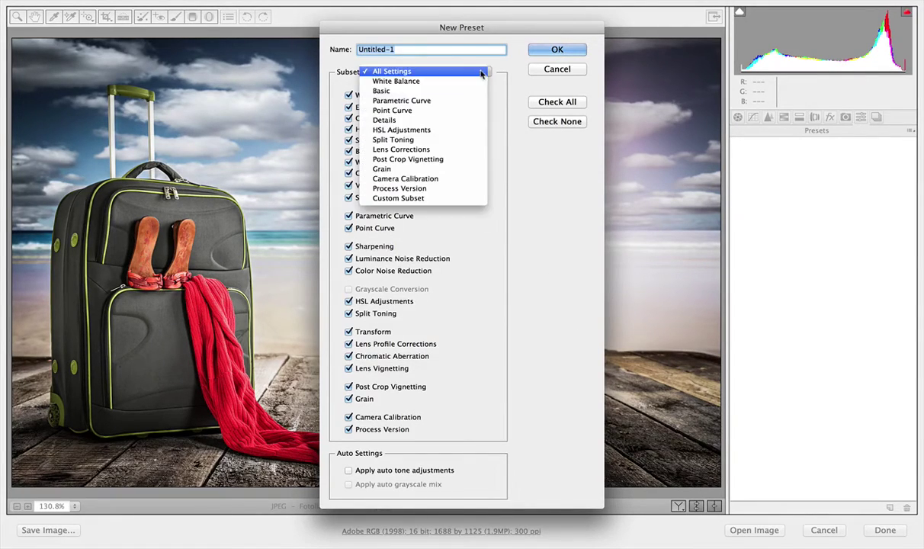
click(443, 149)
click(478, 71)
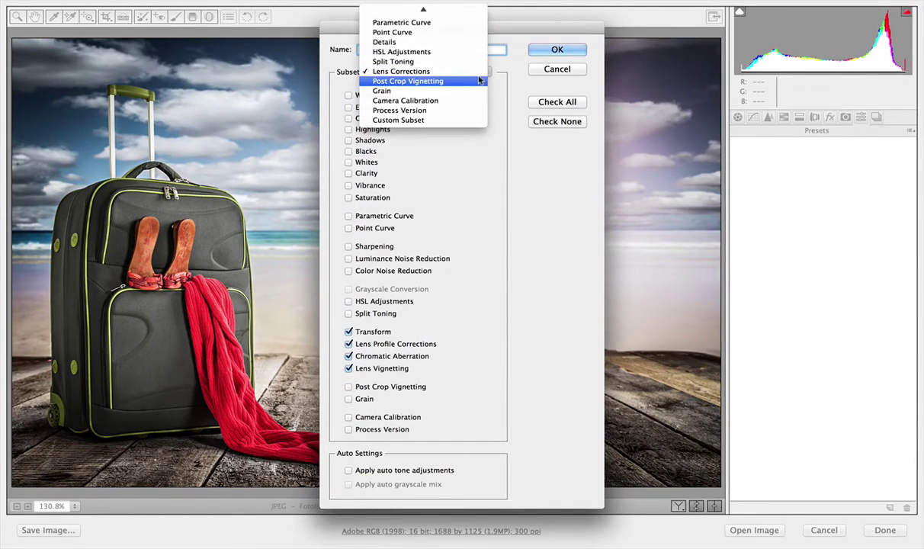
click(475, 84)
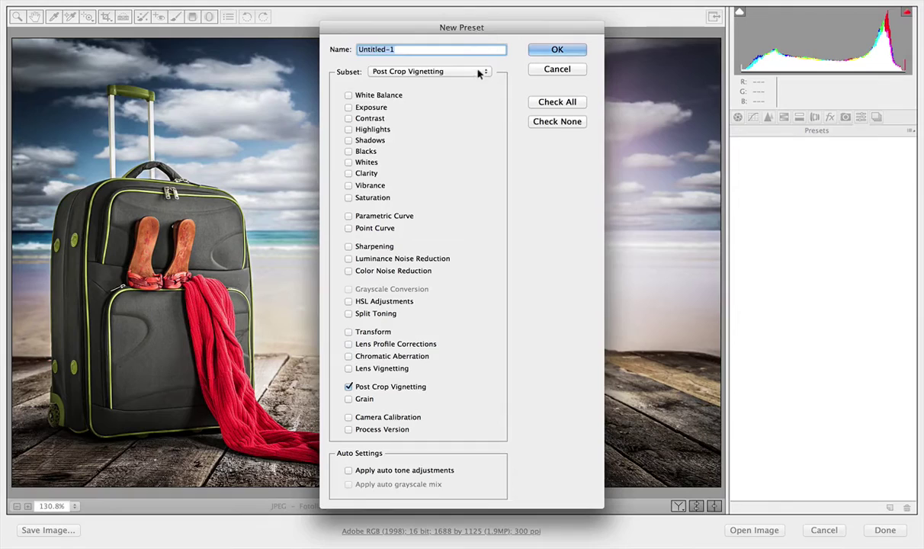
click(479, 74)
click(463, 12)
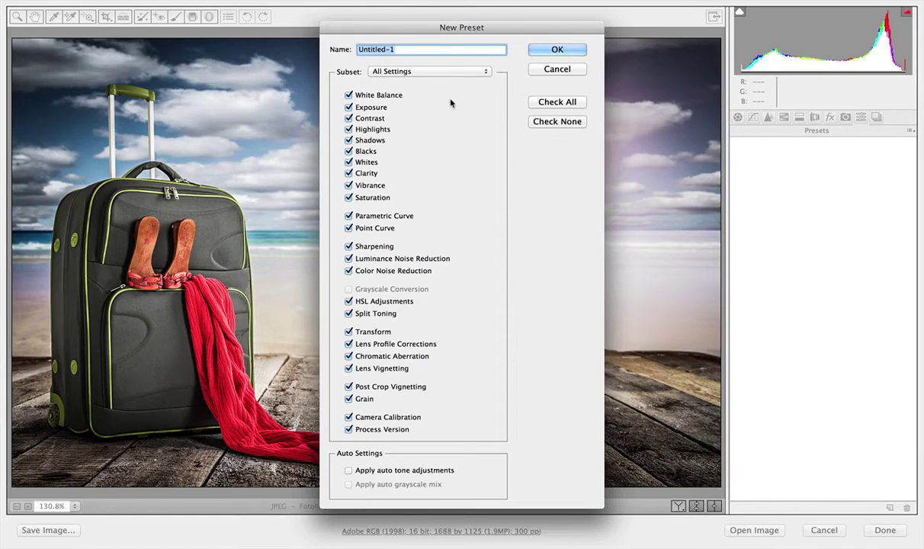
text(High Contrast + )
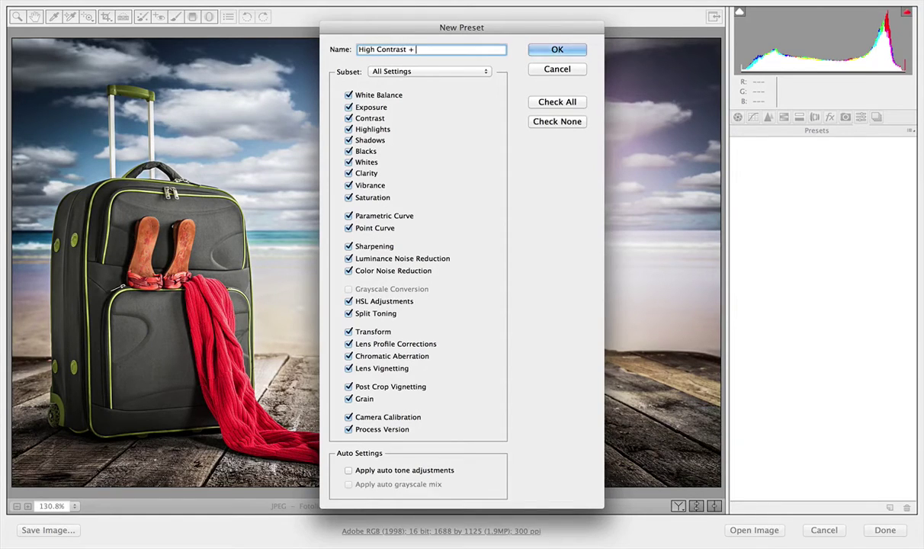
text(Vignette)
click(551, 49)
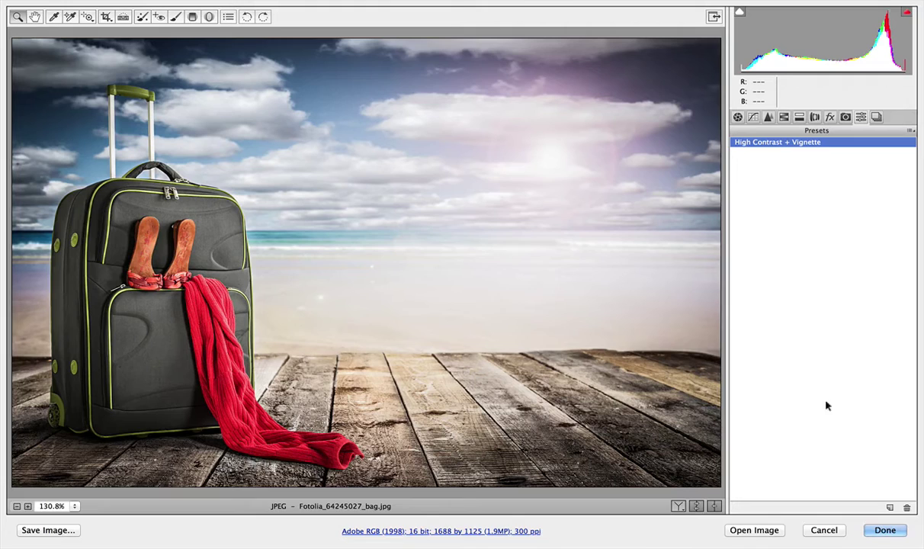
Step: Finish with the bag photo, then open the paintbrushes photo Fotolia_62858678 in Camera Raw
click(888, 529)
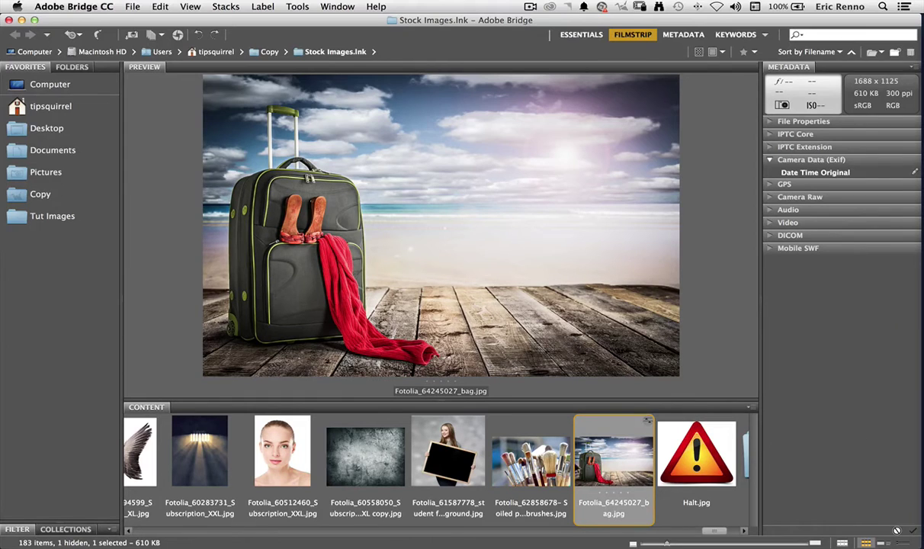
key(Left)
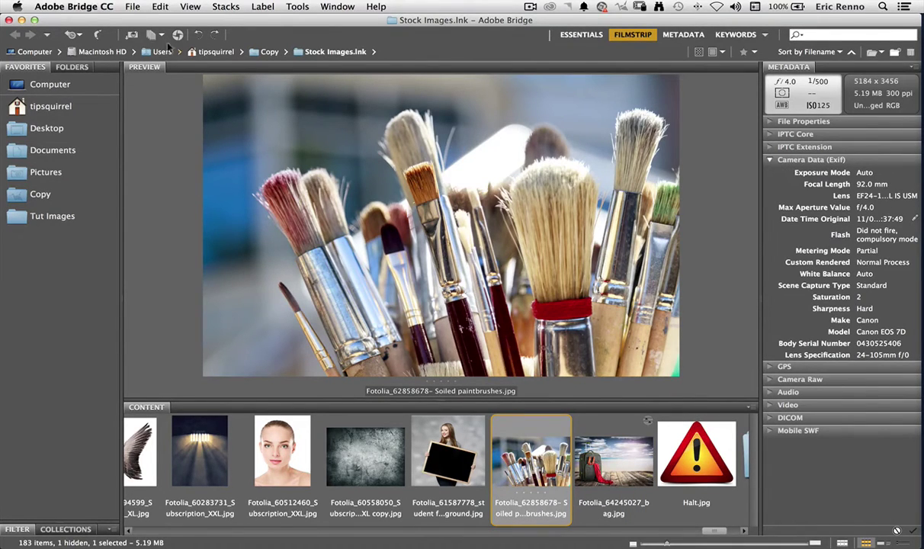
click(176, 35)
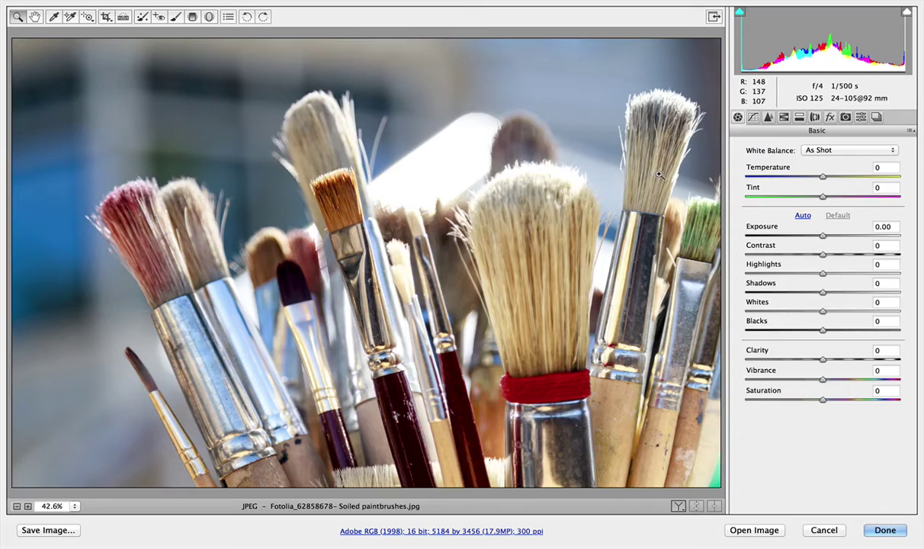
Step: Apply the High Contrast + Vignette preset, rebalance to Clarity +63 and Vibrance −11, and finish
click(861, 116)
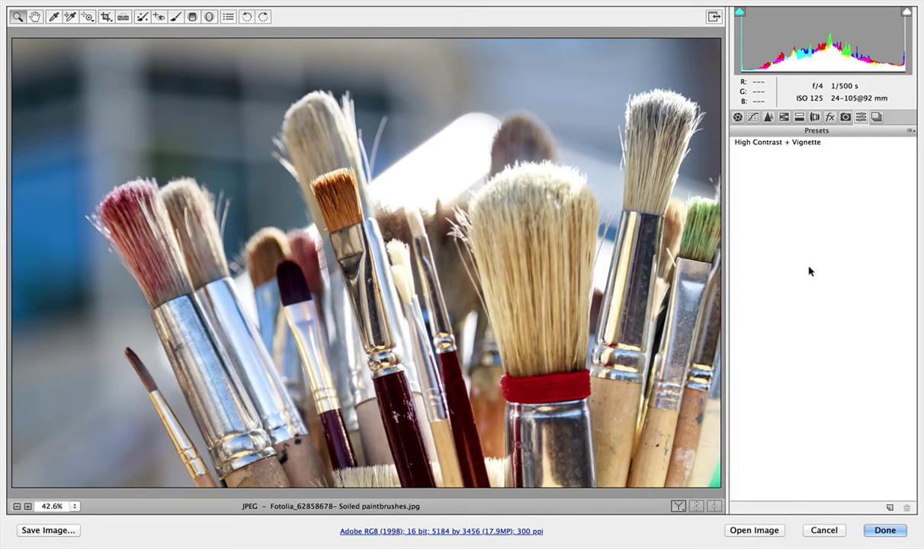
click(754, 141)
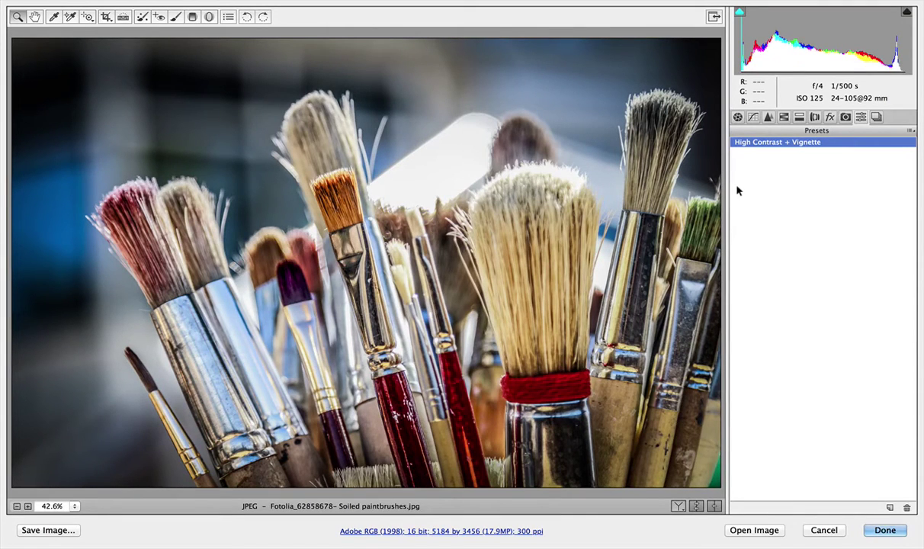
click(737, 117)
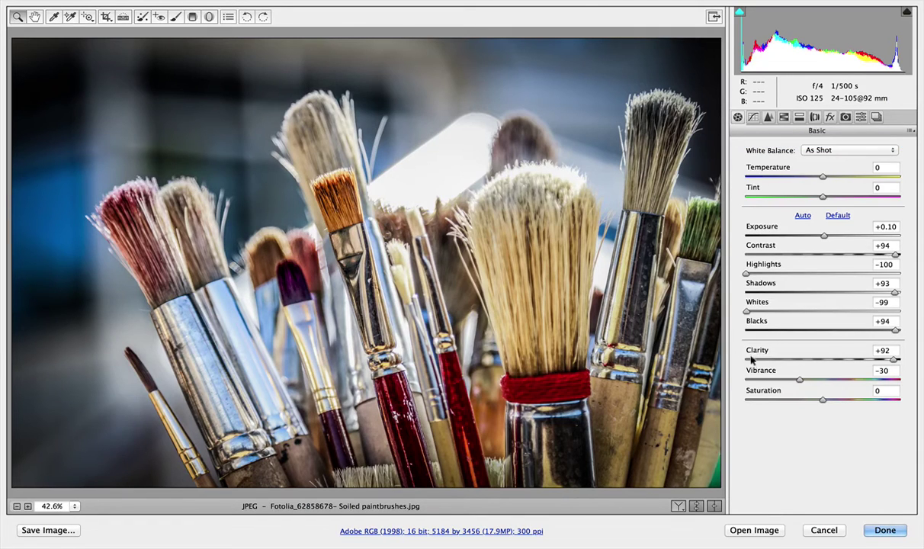
drag(773, 371, 737, 351)
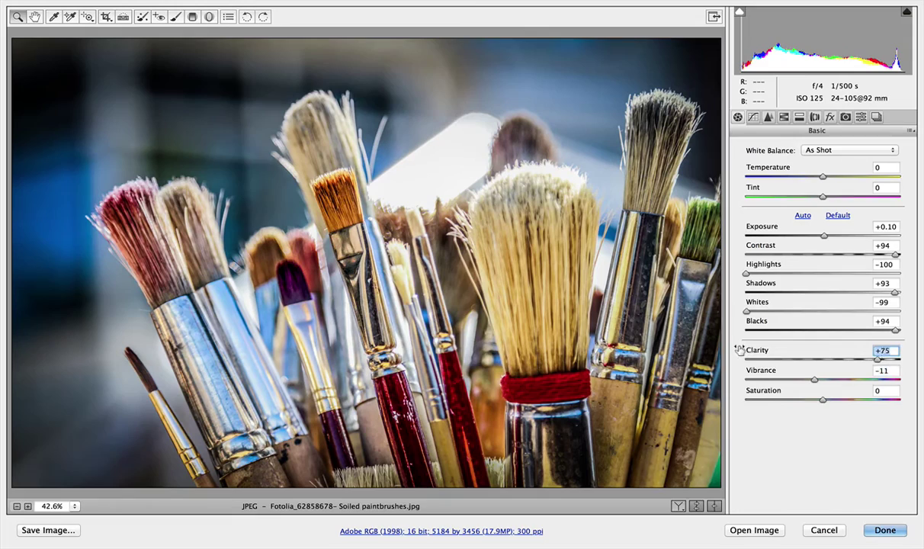
click(885, 530)
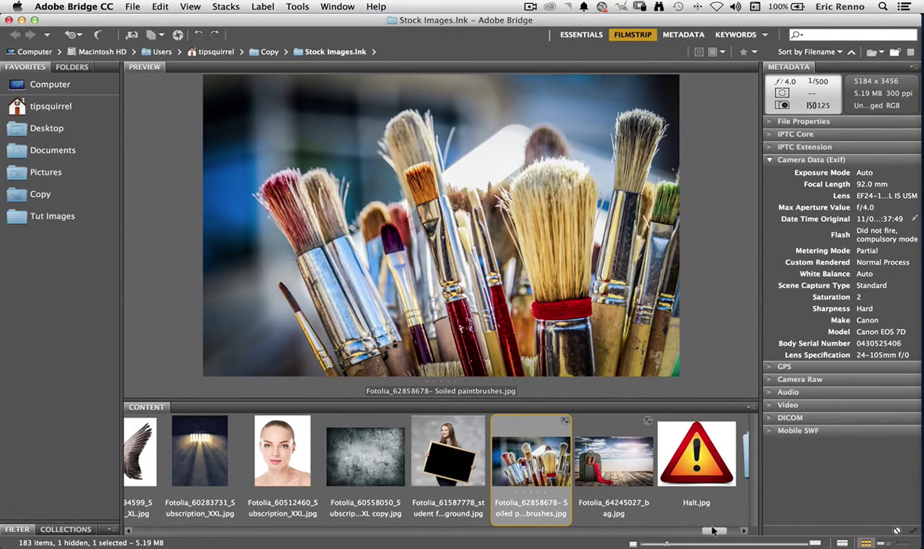
Step: Select the warehouse photo Fotolia_52720935 in the filmstrip and show its Develop Settings menu
scroll(703, 529, left, 2)
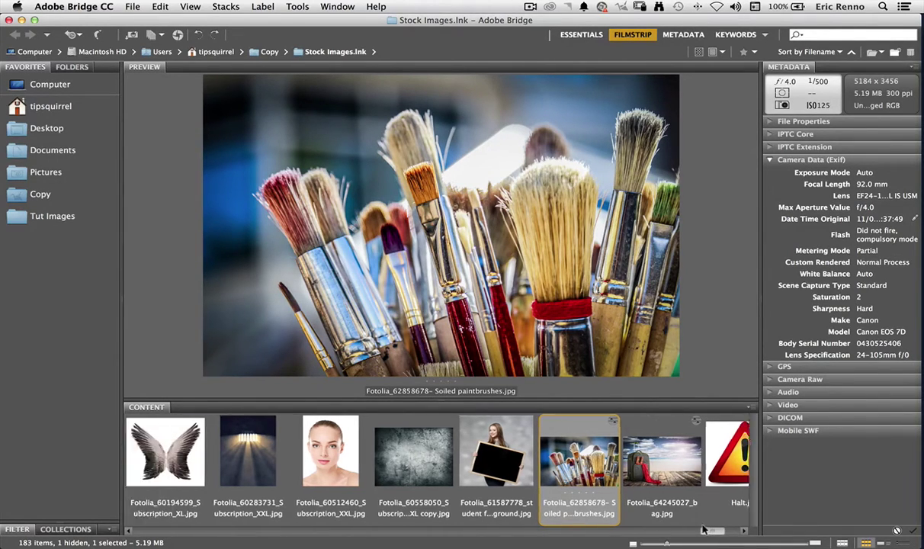
drag(702, 529, 616, 530)
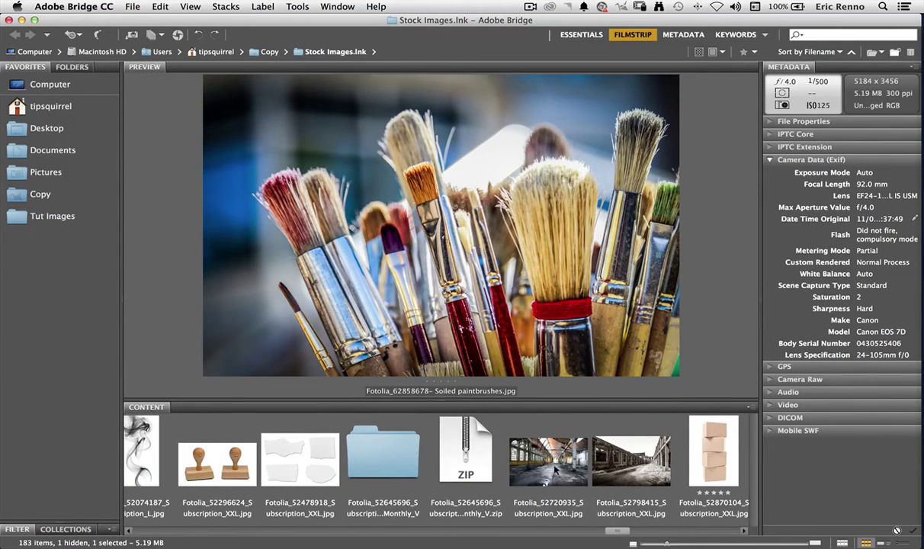
click(530, 439)
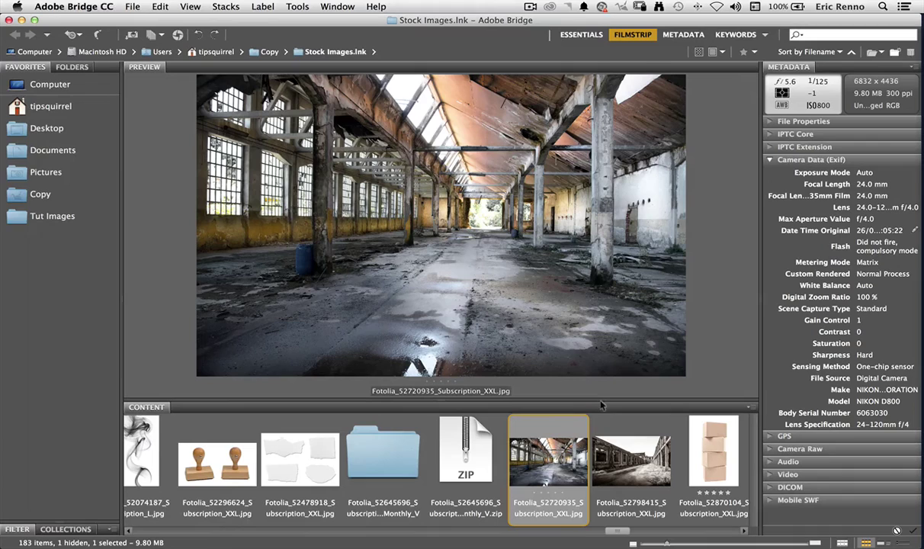
right_click(554, 470)
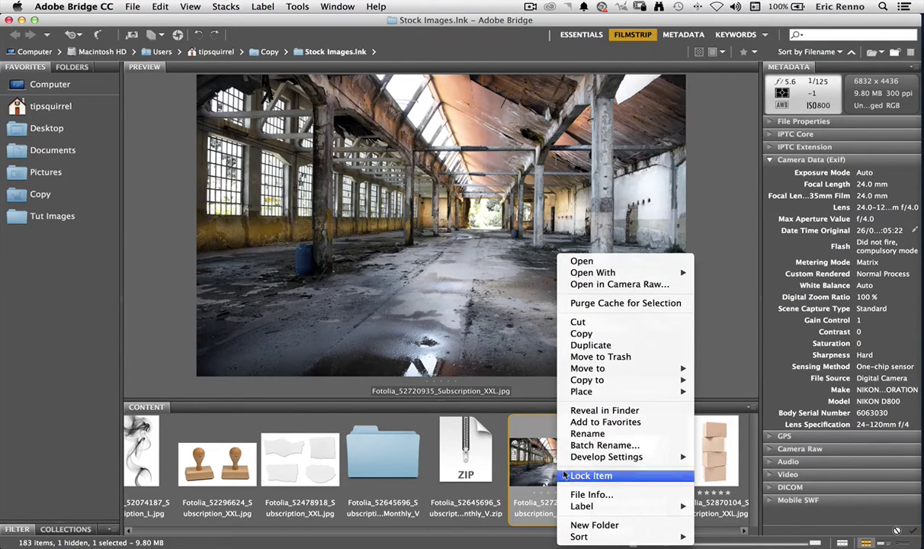
mouse_move(593, 456)
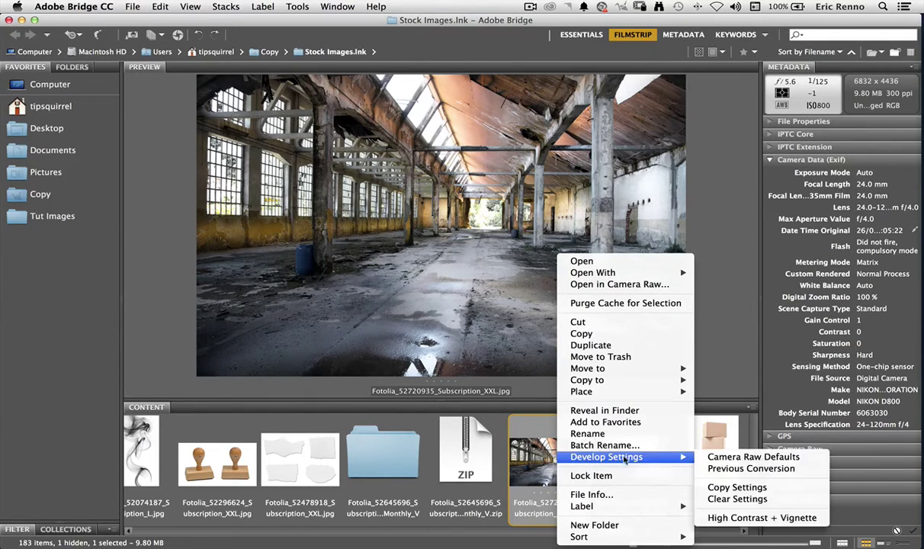
Step: Apply the High Contrast + Vignette preset to Fotolia_52720935_Subscription_XXL.jpg
click(806, 518)
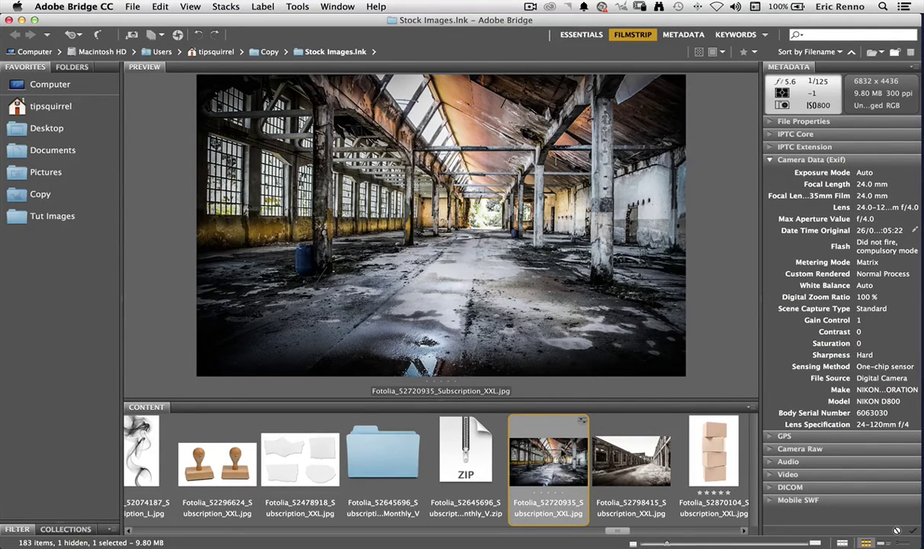
Step: Clear the Camera Raw develop settings from the warehouse photo's thumbnail via Develop Settings > Clear Settings
right_click(573, 455)
mouse_move(663, 457)
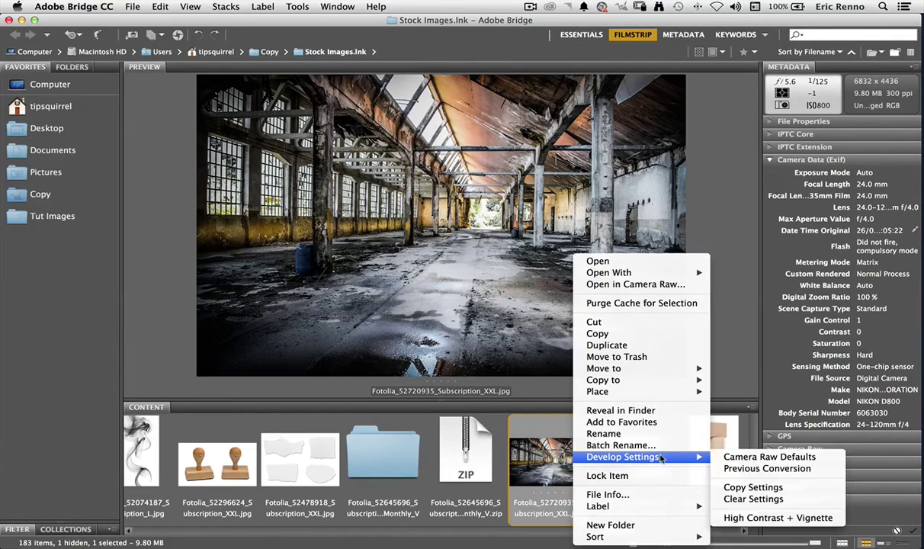
click(782, 499)
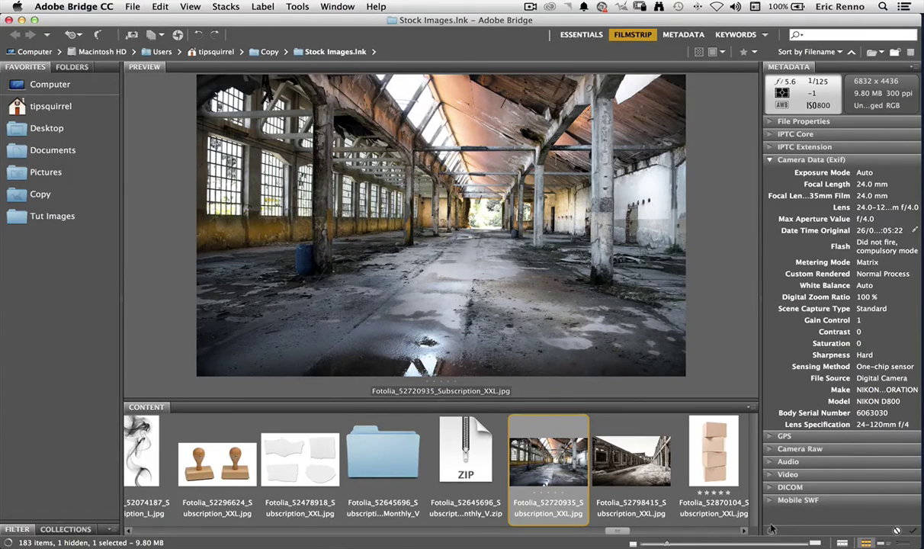